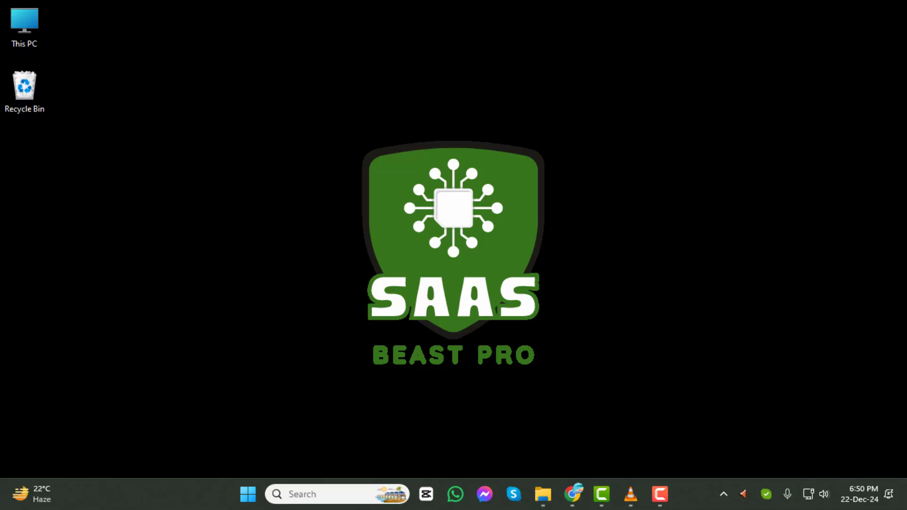
Step: Restore the Chrome browser window from the taskbar
{"action": "left_click", "coordinate": [573, 495]}
{"action": "left_click", "coordinate": [659, 422]}
Step: Show the 'Your work - Jira' tab and expand the Projects dropdown of recent projects
{"action": "left_click", "coordinate": [260, 13]}
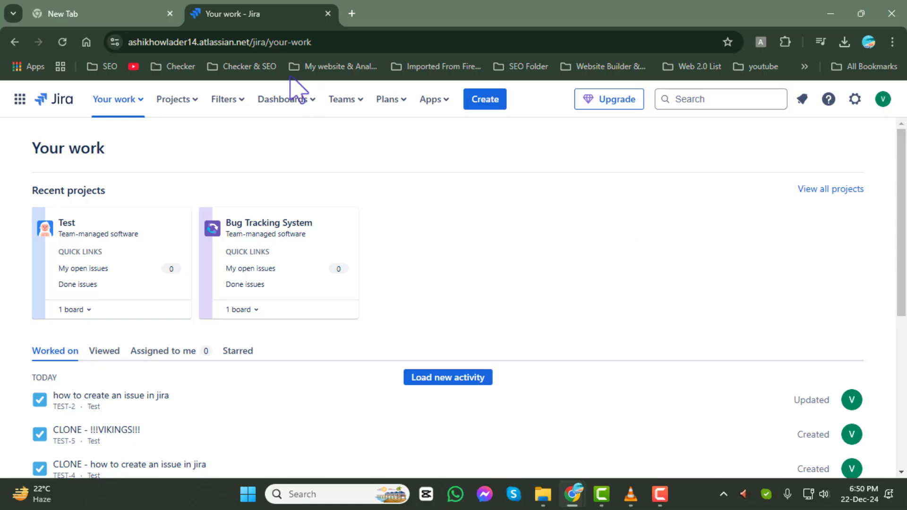
{"action": "left_click", "coordinate": [179, 101]}
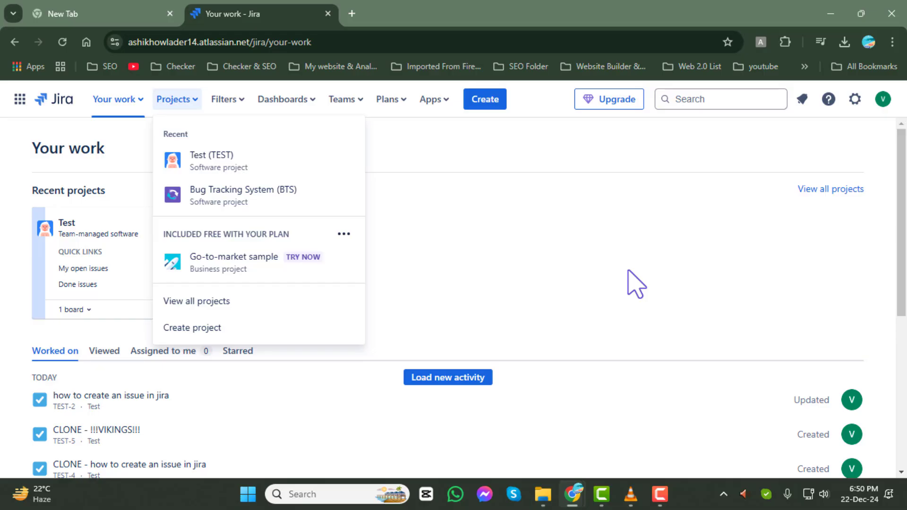
Step: Go to the Test (TEST) project board and open the TEST-2 card from To Do
{"action": "left_click", "coordinate": [210, 165]}
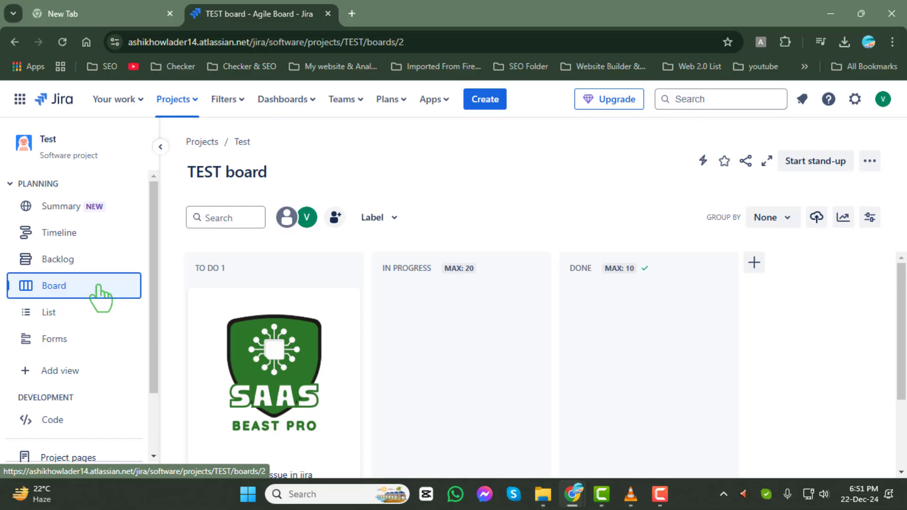
{"action": "scroll", "coordinate": [358, 358], "scroll_direction": "down", "scroll_amount": 2}
{"action": "scroll", "coordinate": [358, 359], "scroll_direction": "up", "scroll_amount": 2}
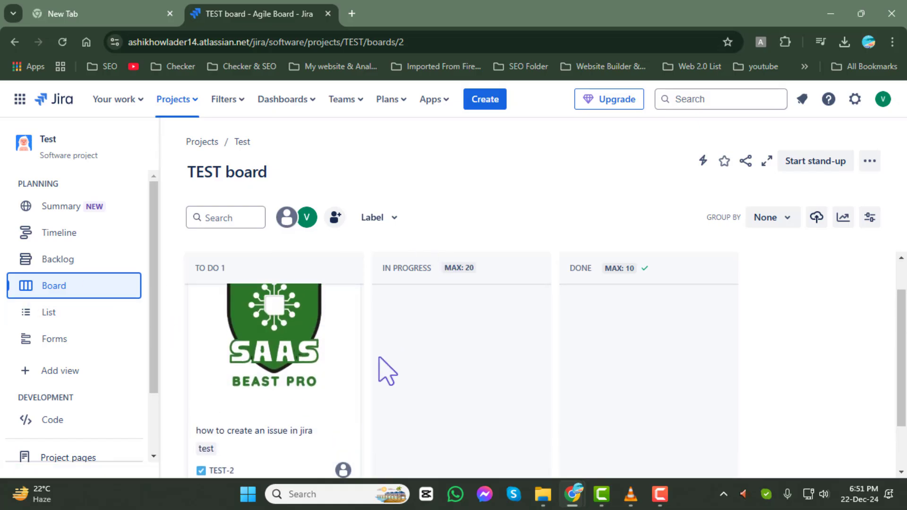
{"action": "left_click", "coordinate": [351, 422]}
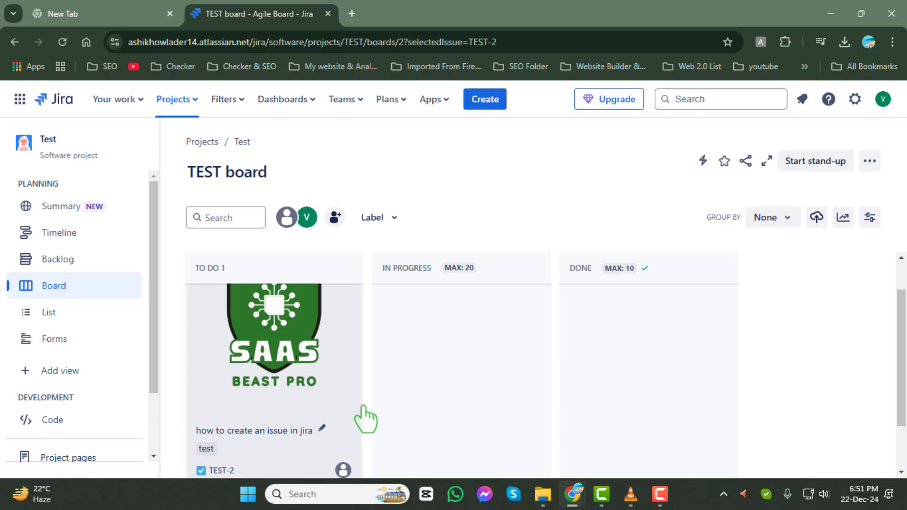
{"action": "scroll", "coordinate": [360, 419], "scroll_direction": "down", "scroll_amount": 2}
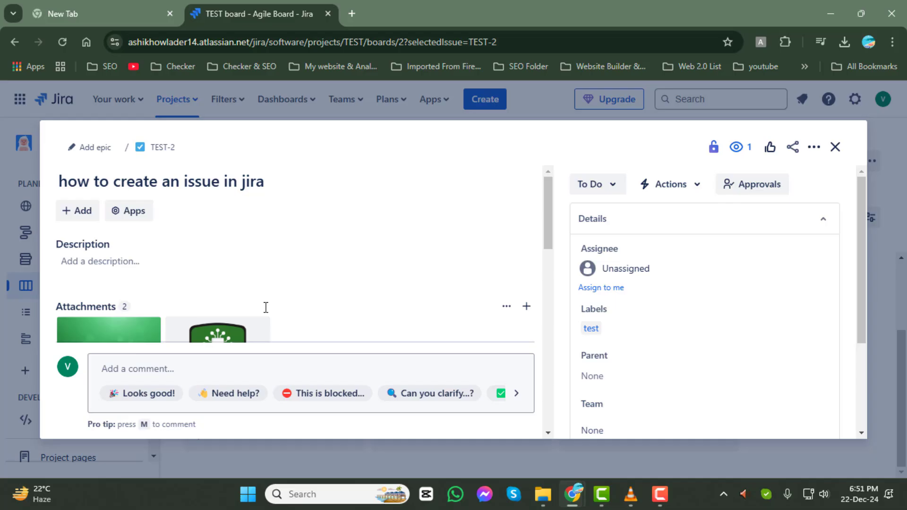
{"action": "scroll", "coordinate": [225, 280], "scroll_direction": "down", "scroll_amount": 5}
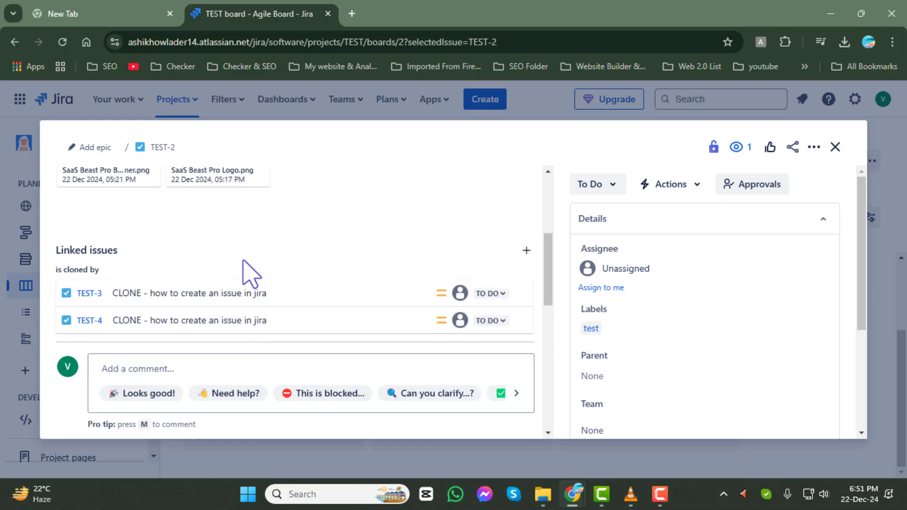
{"action": "scroll", "coordinate": [241, 277], "scroll_direction": "down", "scroll_amount": 5}
{"action": "scroll", "coordinate": [277, 298], "scroll_direction": "up", "scroll_amount": 3}
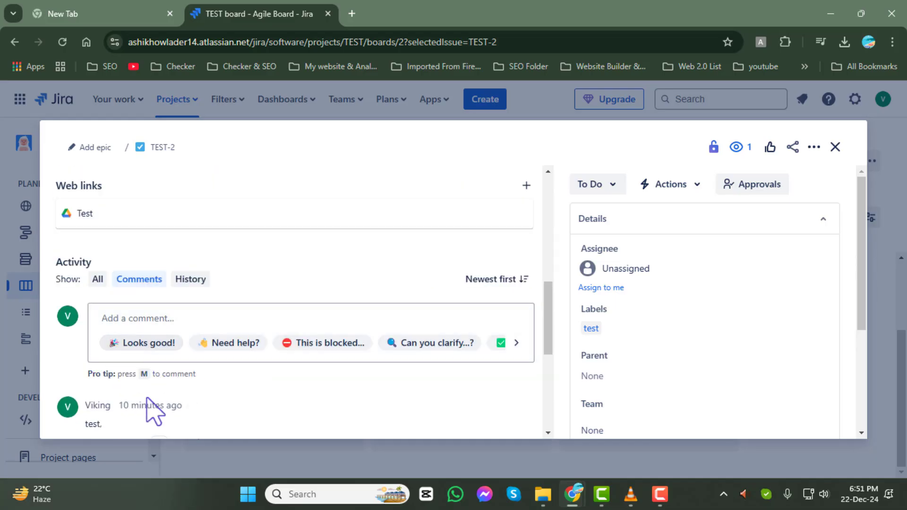
{"action": "scroll", "coordinate": [153, 397], "scroll_direction": "down", "scroll_amount": 1}
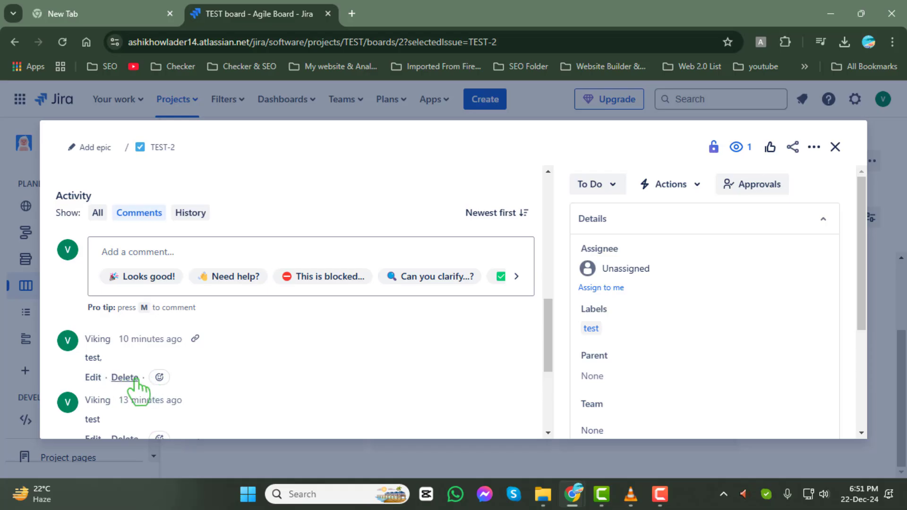
Step: Delete the newest 'test.' comment from TEST-2's activity and confirm the deletion
{"action": "left_click", "coordinate": [125, 377]}
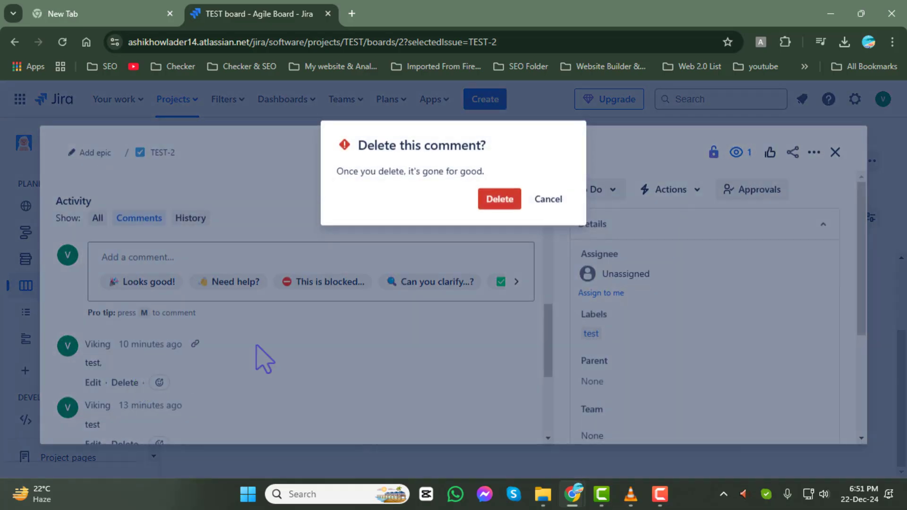
{"action": "left_click", "coordinate": [499, 199]}
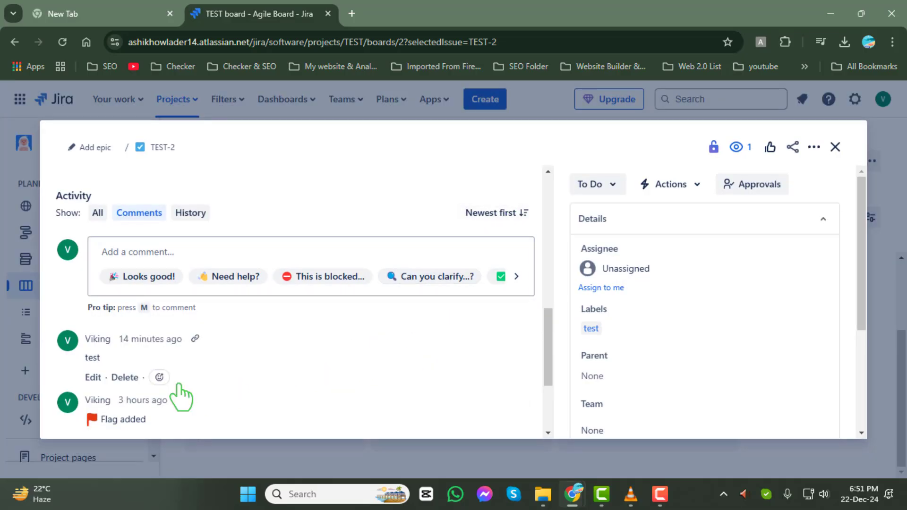
{"action": "scroll", "coordinate": [410, 352], "scroll_direction": "down", "scroll_amount": 1}
{"action": "scroll", "coordinate": [410, 351], "scroll_direction": "down", "scroll_amount": 1}
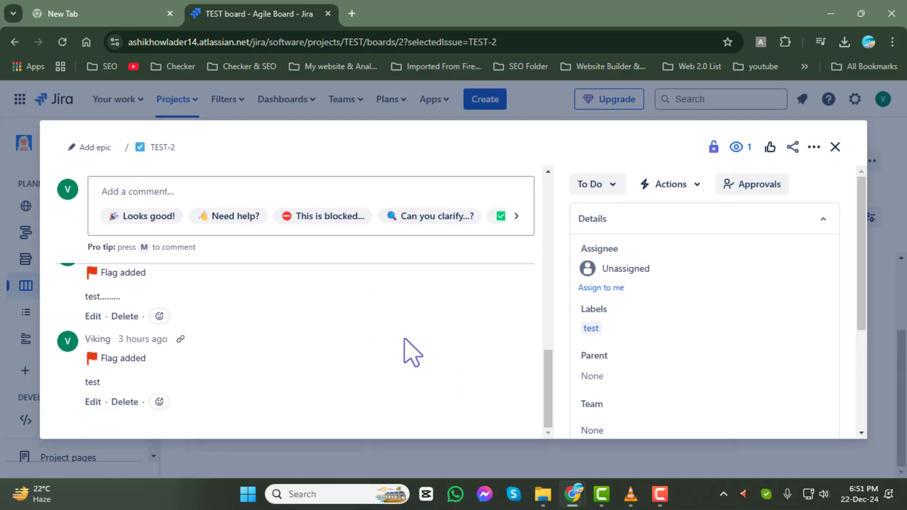